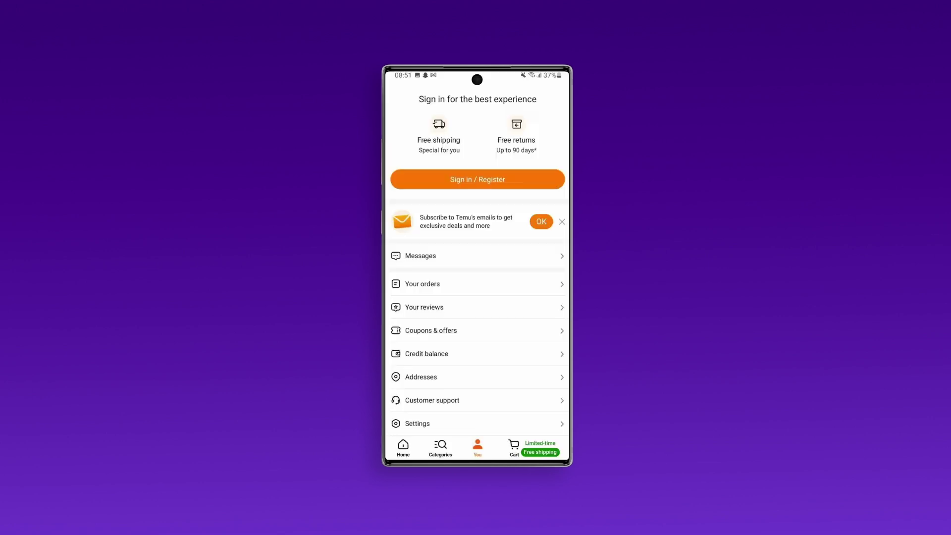
- Start Temu sign-in from the You tab, bringing up the security verification puzzle
click(474, 180)
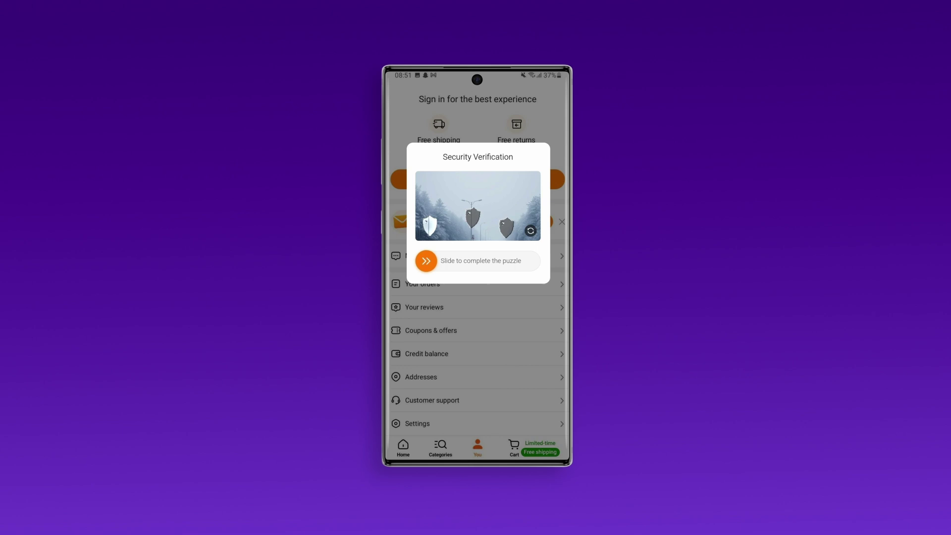